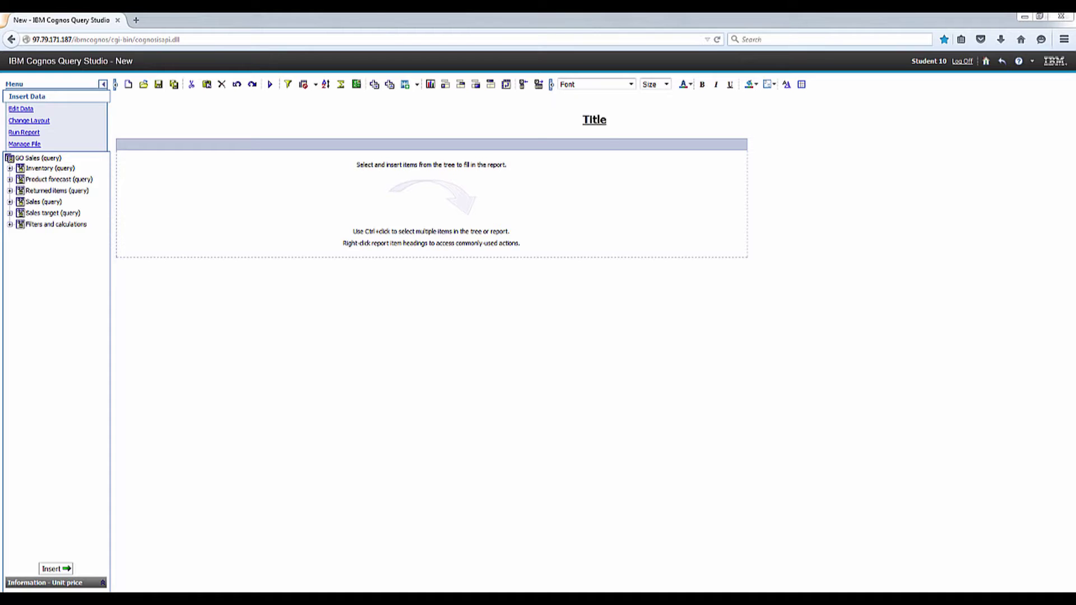
Insert Year from the Sales target query's Time folder as the first column
{"action": "left_click", "coordinate": [9, 214]}
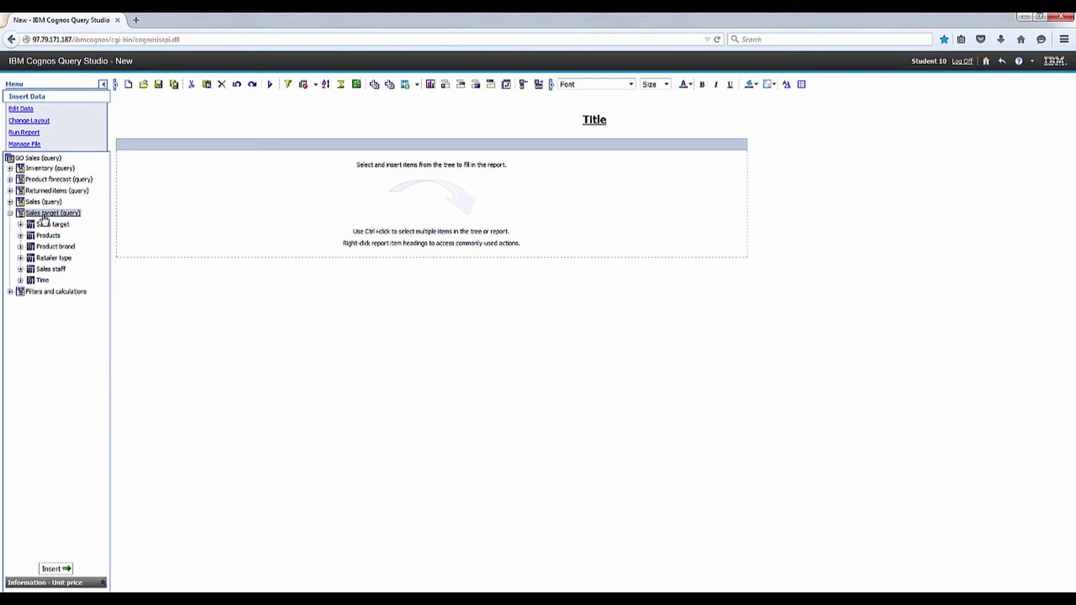
{"action": "left_click", "coordinate": [19, 280]}
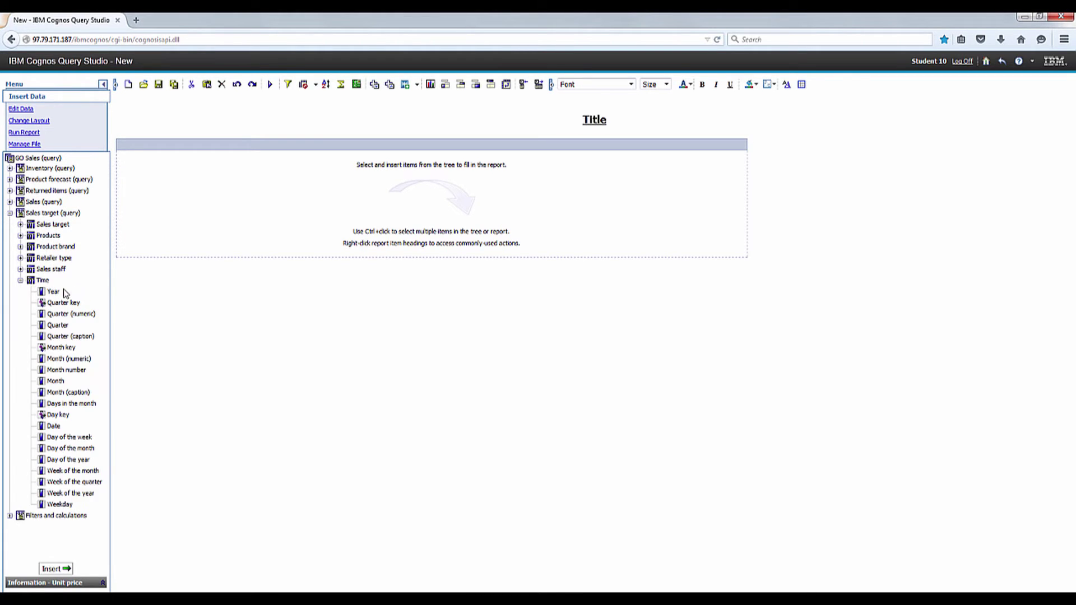
{"action": "left_click", "coordinate": [53, 292]}
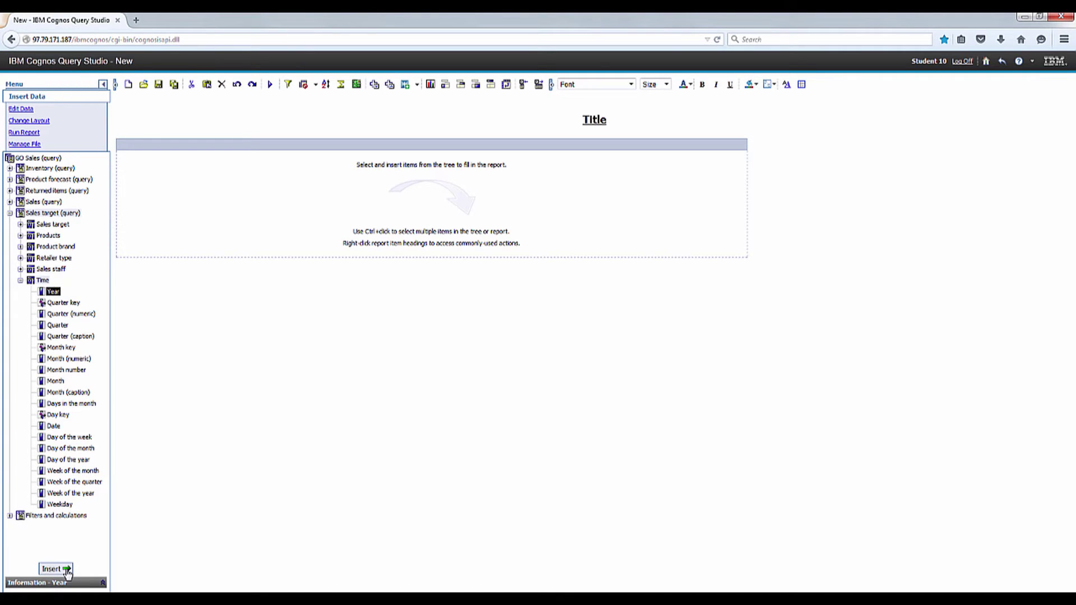
{"action": "left_click", "coordinate": [67, 569]}
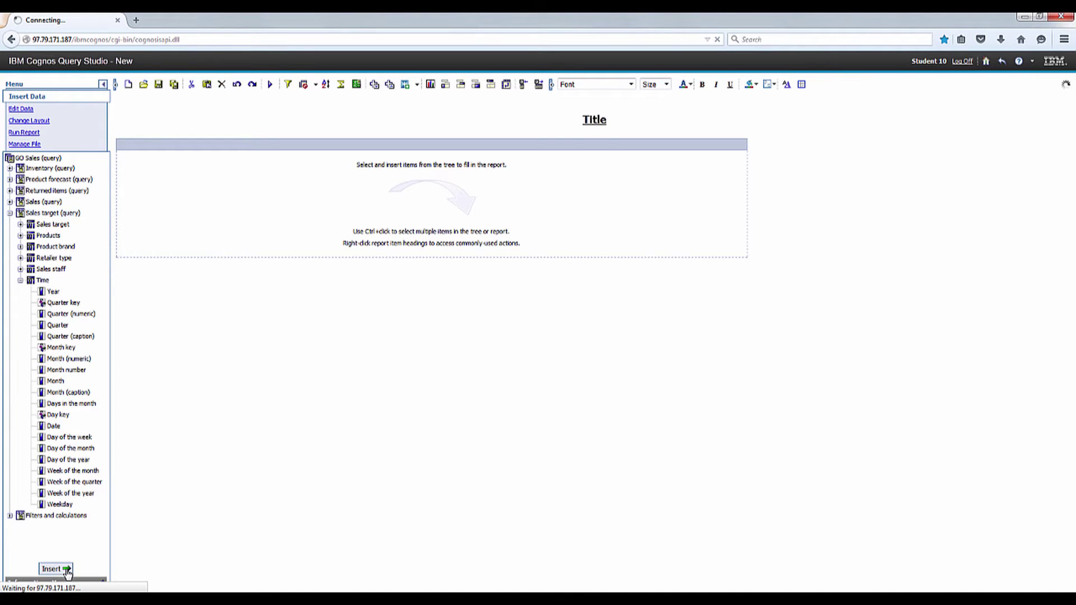
Add Staff name from Sales staff and the Sales target measure as report columns
{"action": "left_click", "coordinate": [19, 270]}
{"action": "scroll", "coordinate": [79, 364], "scroll_direction": "down", "scroll_amount": 3}
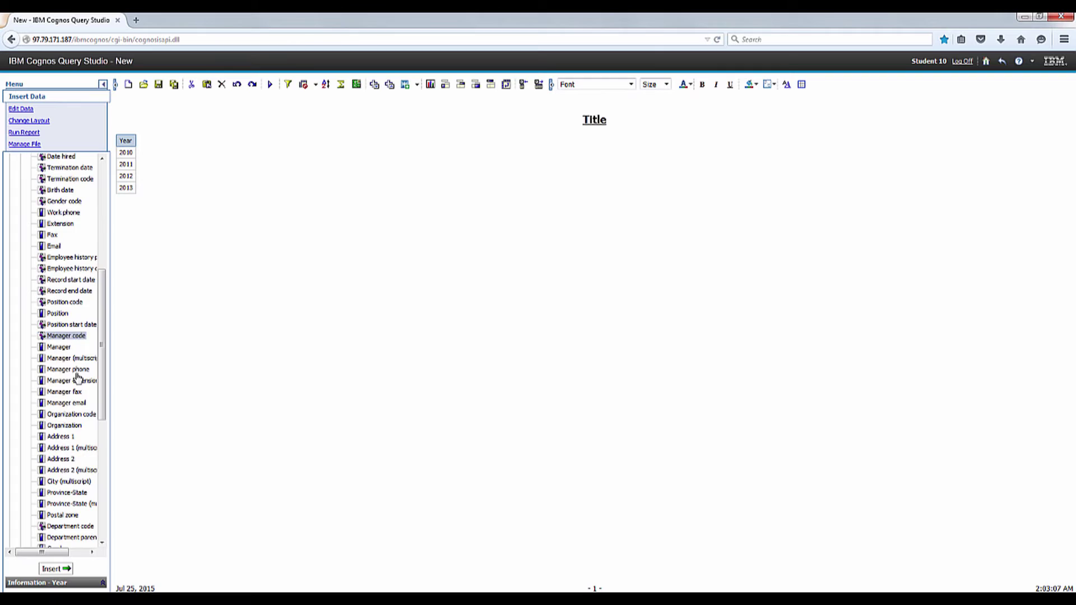
{"action": "scroll", "coordinate": [79, 377], "scroll_direction": "down", "scroll_amount": 3}
{"action": "left_click", "coordinate": [61, 349]}
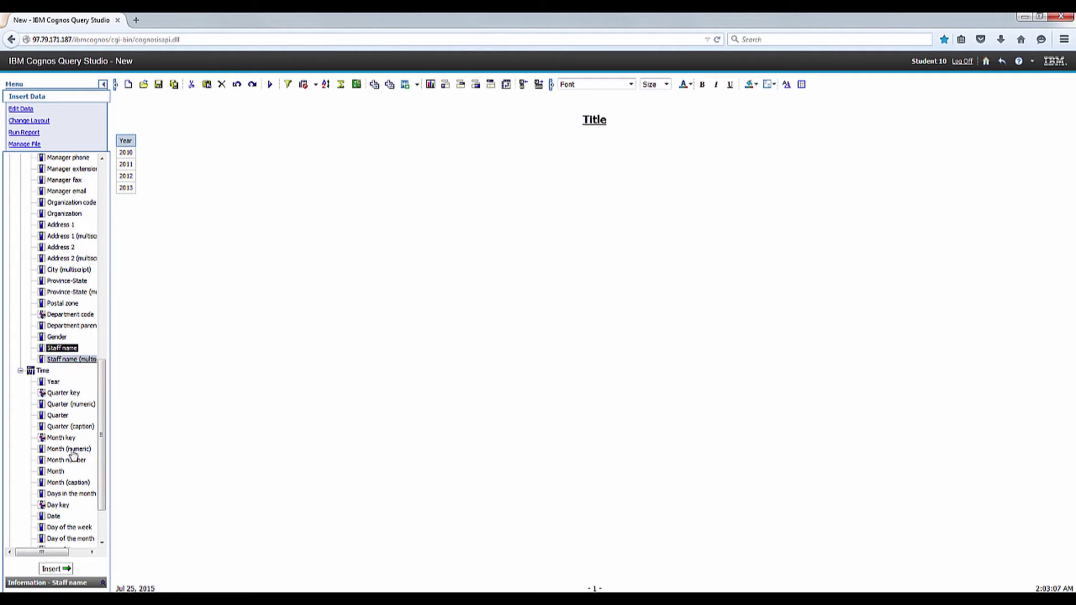
{"action": "left_click", "coordinate": [60, 571]}
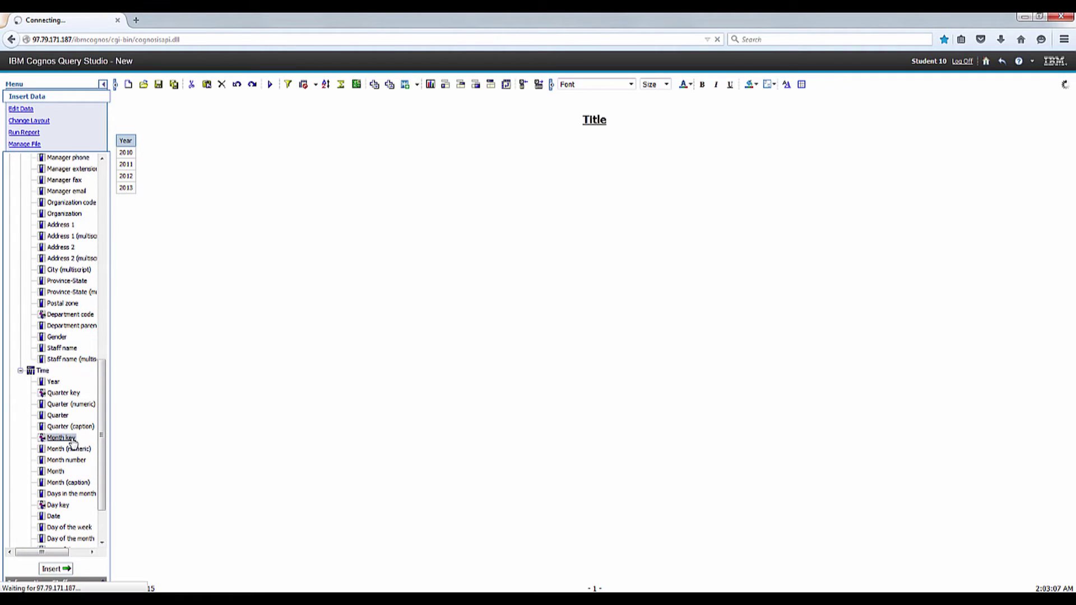
{"action": "scroll", "coordinate": [73, 442], "scroll_direction": "up", "scroll_amount": 4}
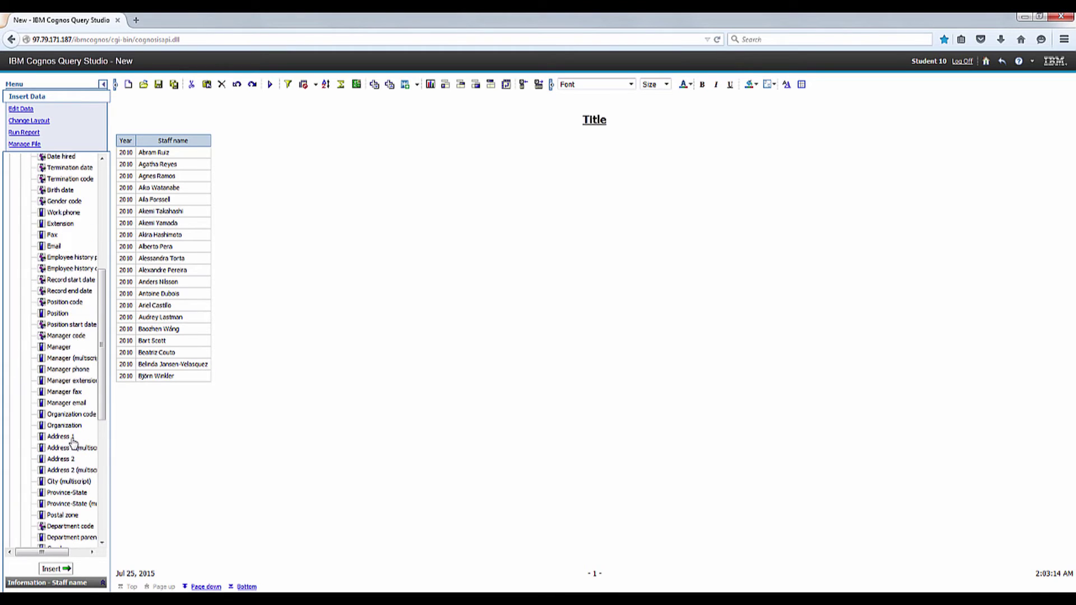
{"action": "scroll", "coordinate": [73, 442], "scroll_direction": "up", "scroll_amount": 4}
{"action": "scroll", "coordinate": [73, 443], "scroll_direction": "up", "scroll_amount": 3}
{"action": "scroll", "coordinate": [73, 442], "scroll_direction": "up", "scroll_amount": 1}
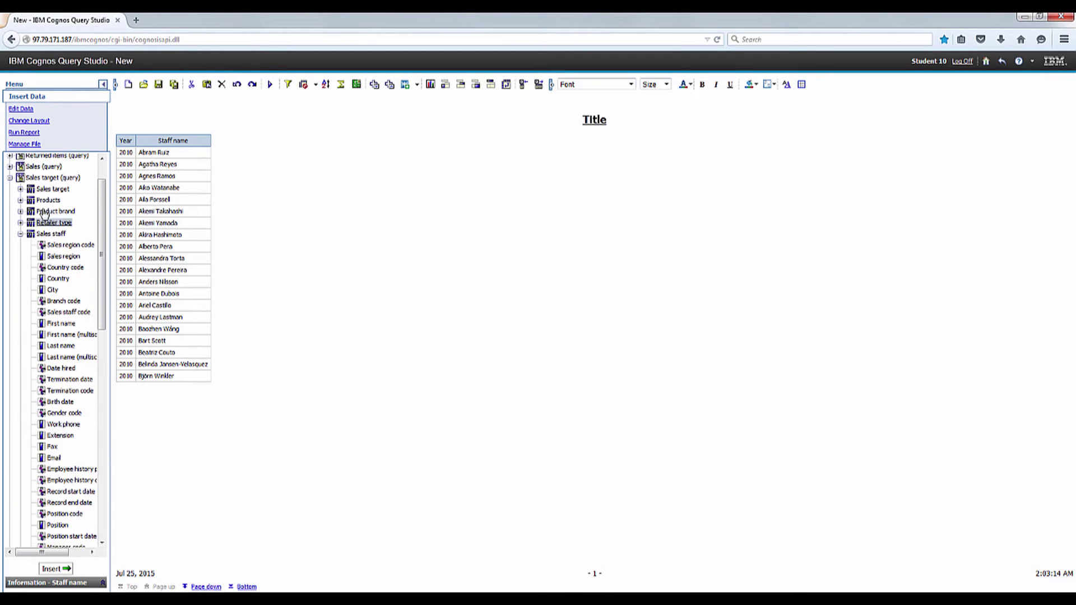
{"action": "left_click", "coordinate": [22, 189]}
{"action": "left_click", "coordinate": [51, 202]}
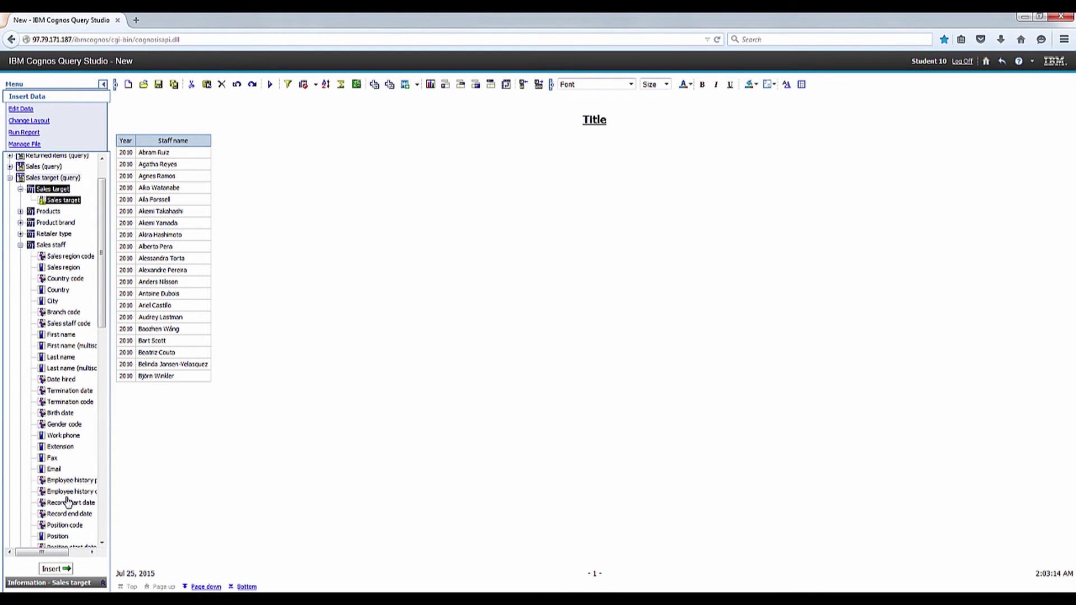
{"action": "left_click", "coordinate": [56, 569]}
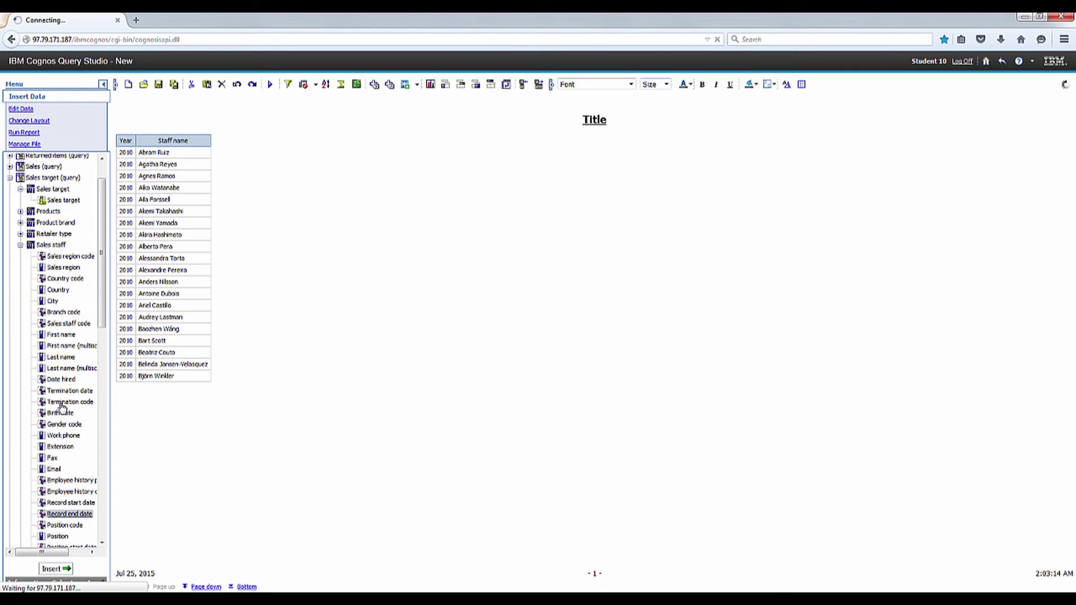
{"action": "scroll", "coordinate": [61, 353], "scroll_direction": "up", "scroll_amount": 3}
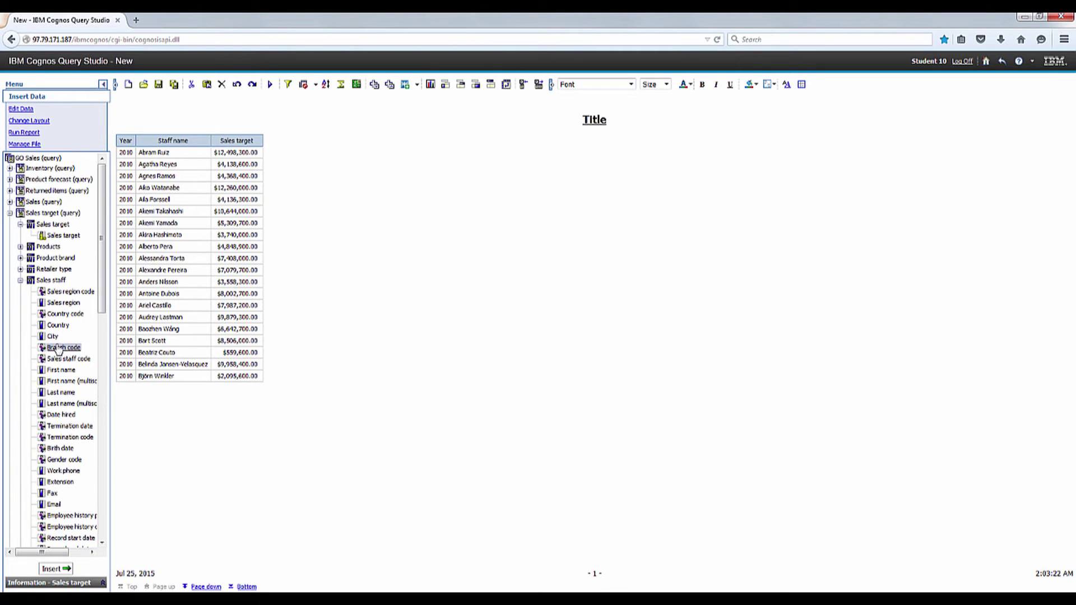
Insert the Revenue measure from the Sales query's Sales folder, then select the Year column
{"action": "left_click", "coordinate": [10, 203]}
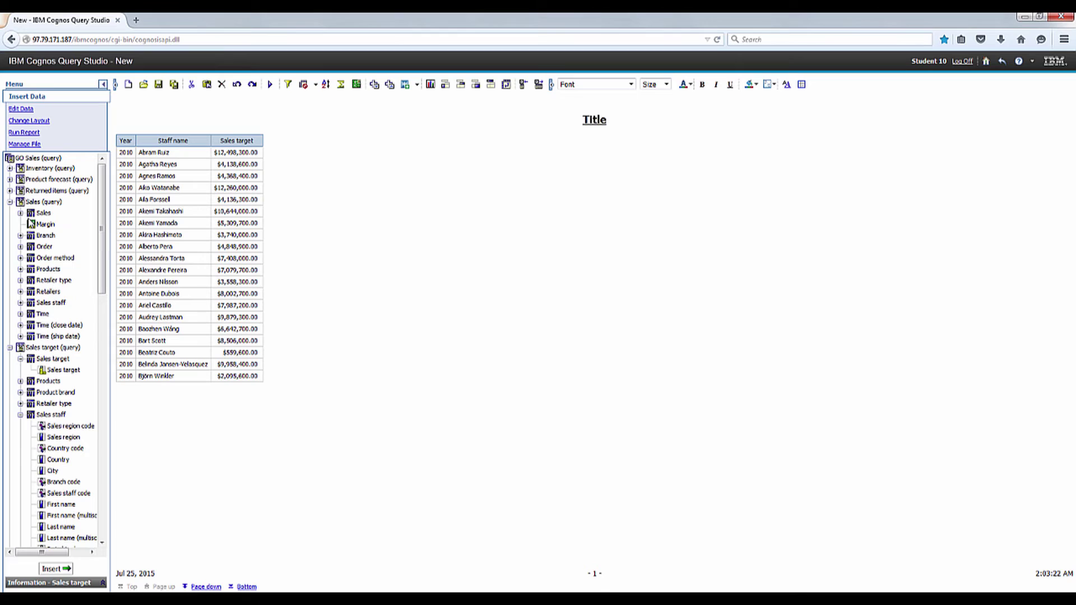
{"action": "left_click", "coordinate": [21, 213]}
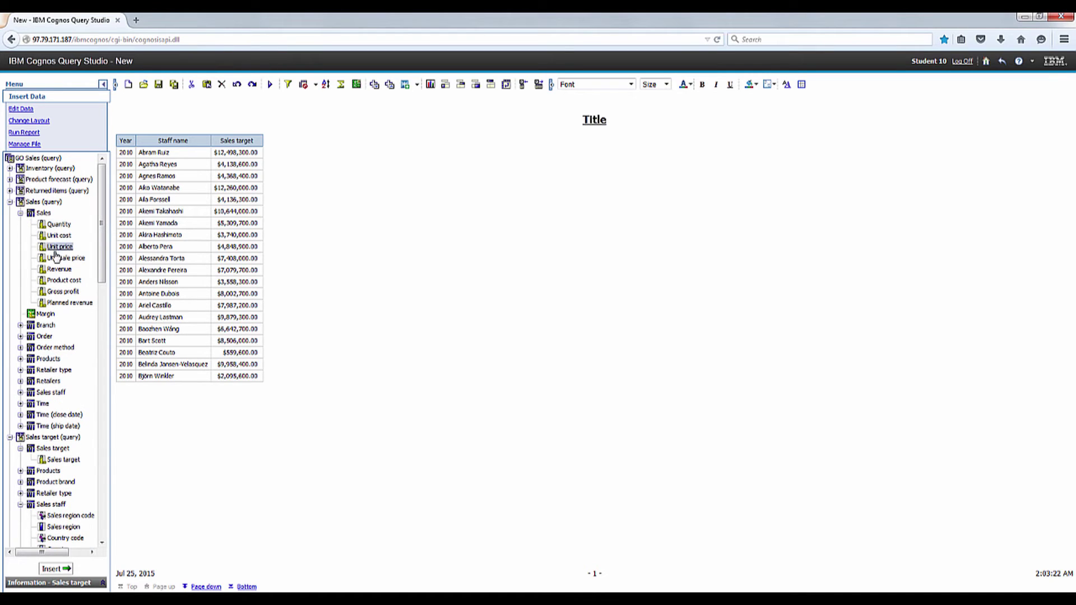
{"action": "left_click", "coordinate": [57, 269]}
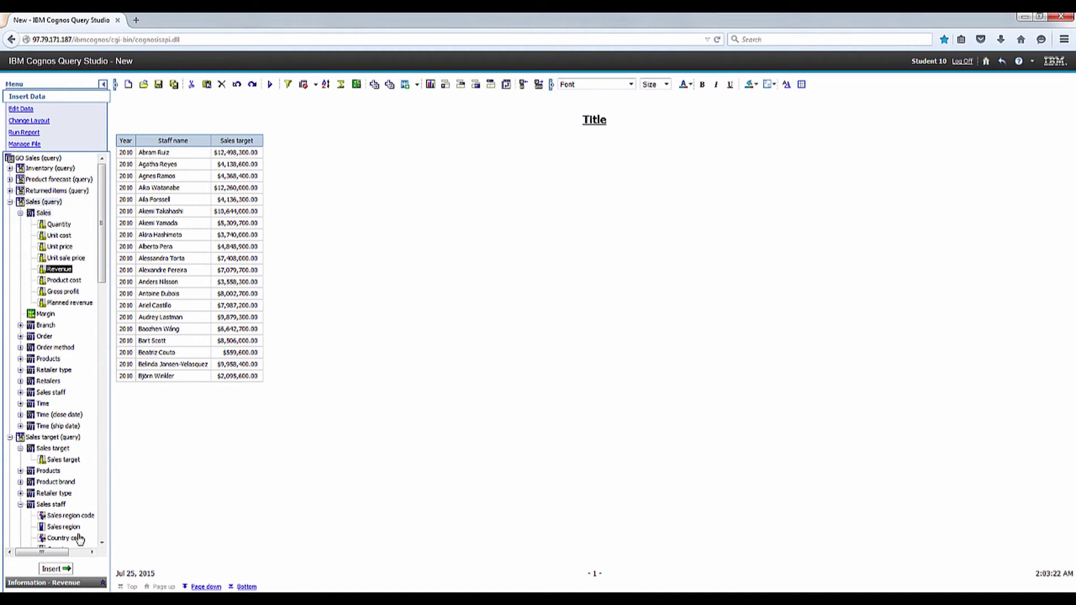
{"action": "left_click", "coordinate": [56, 569]}
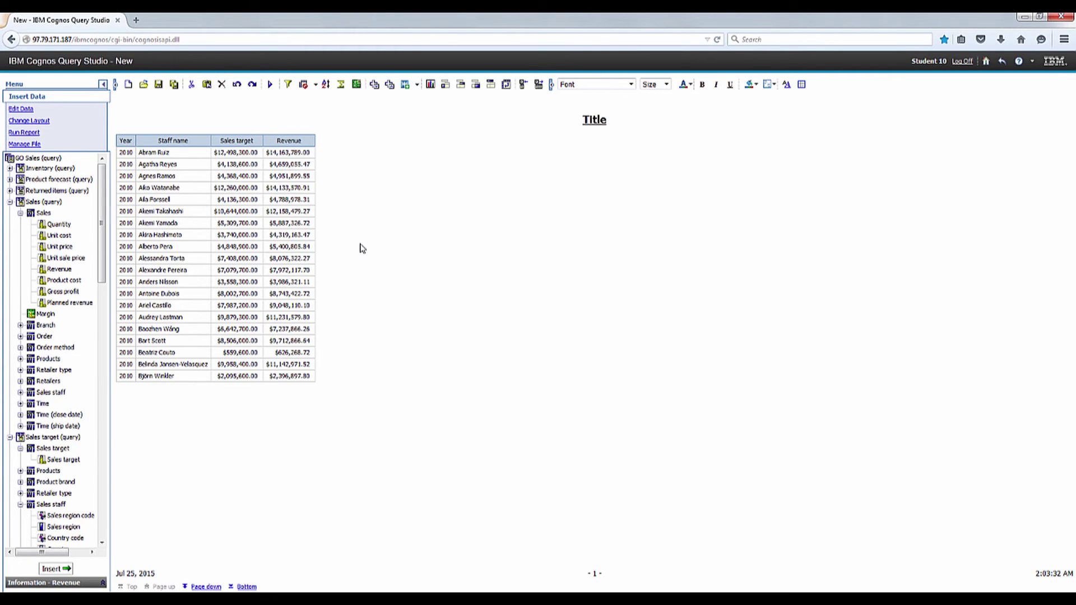
{"action": "left_click", "coordinate": [127, 141]}
Filter the Year column to the range 2010 through 2010
{"action": "left_click", "coordinate": [287, 85]}
{"action": "left_click", "coordinate": [187, 462]}
{"action": "type", "text": "2010"}
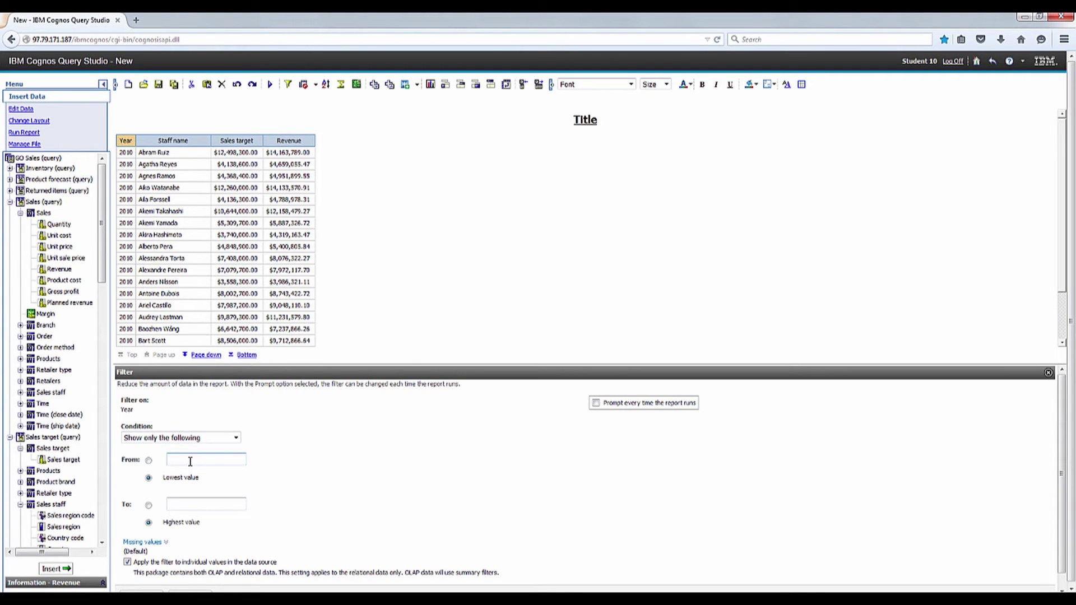
{"action": "left_click", "coordinate": [190, 506]}
{"action": "type", "text": "2010"}
{"action": "scroll", "coordinate": [193, 510], "scroll_direction": "down", "scroll_amount": 1}
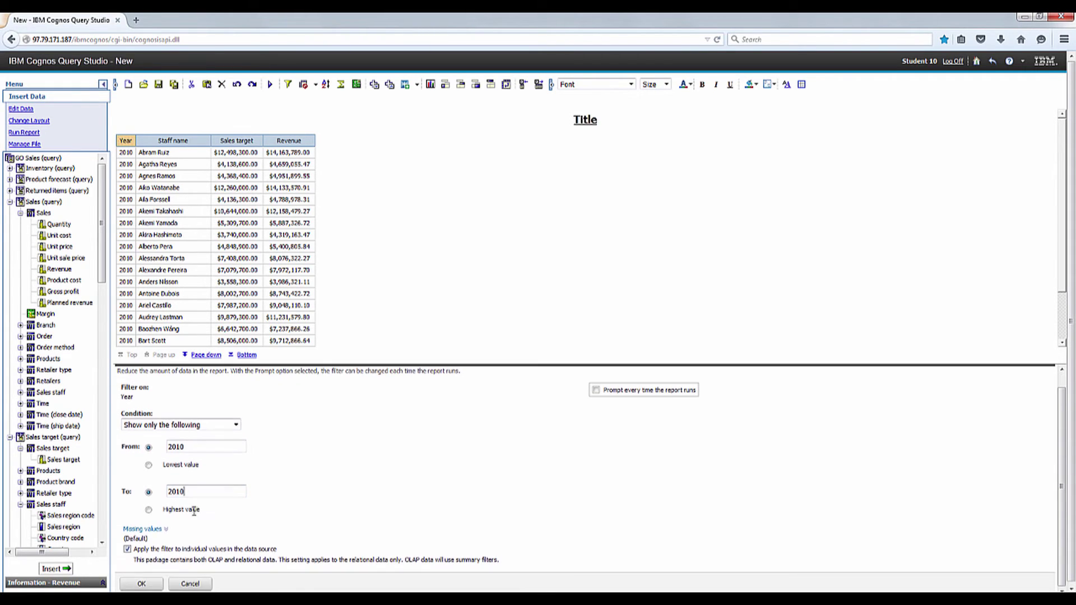
{"action": "left_click", "coordinate": [140, 585]}
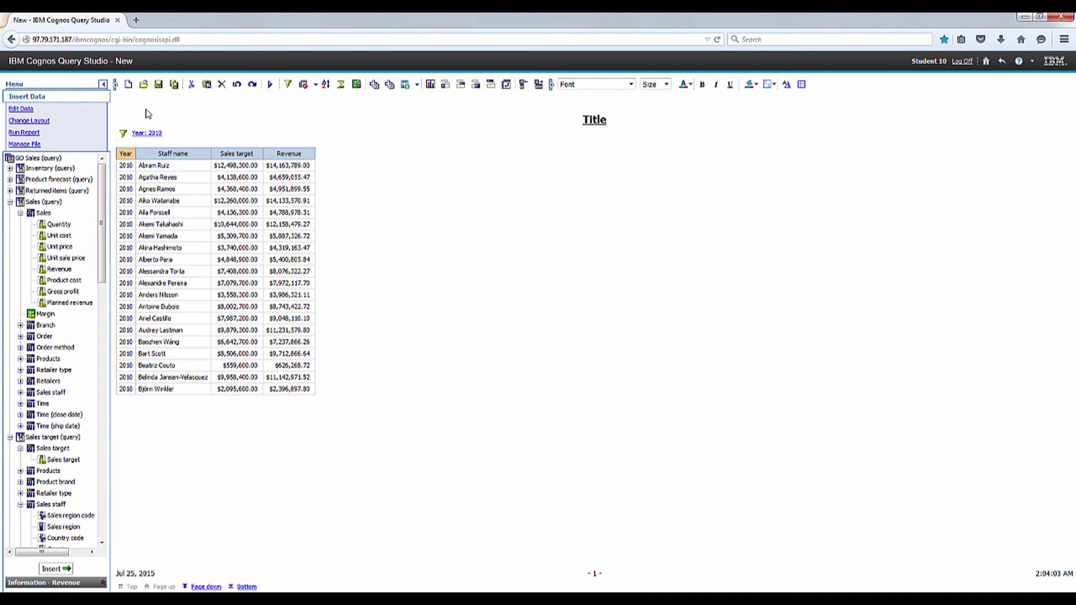
Define an arithmetic subtraction calculation on the selected columns: Revenue minus Sales target
{"action": "left_click", "coordinate": [249, 151]}
{"action": "left_click", "coordinate": [356, 84]}
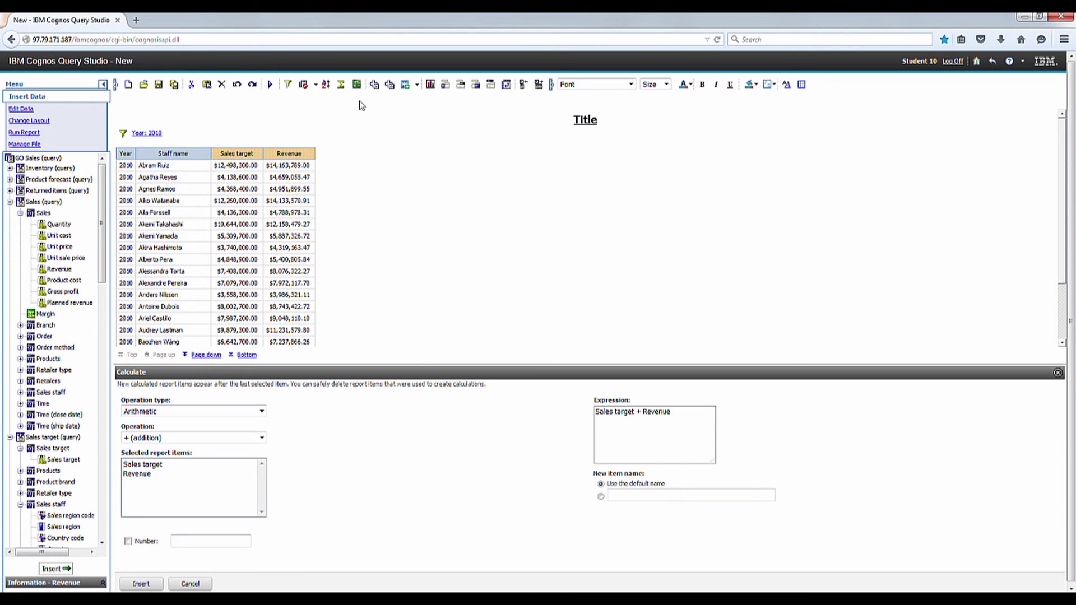
{"action": "left_click", "coordinate": [207, 412]}
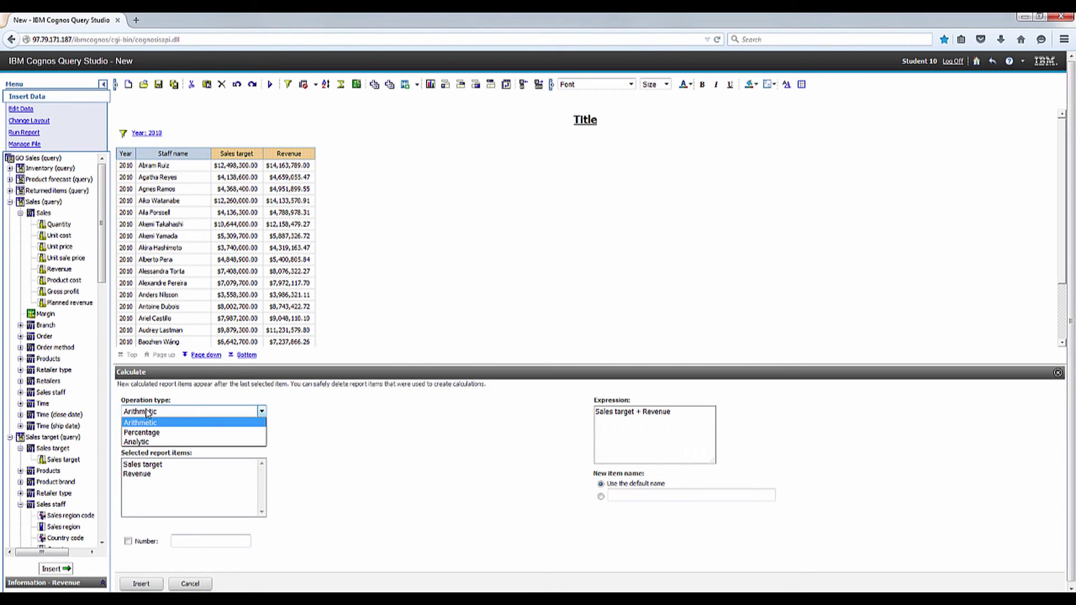
{"action": "left_click", "coordinate": [143, 422]}
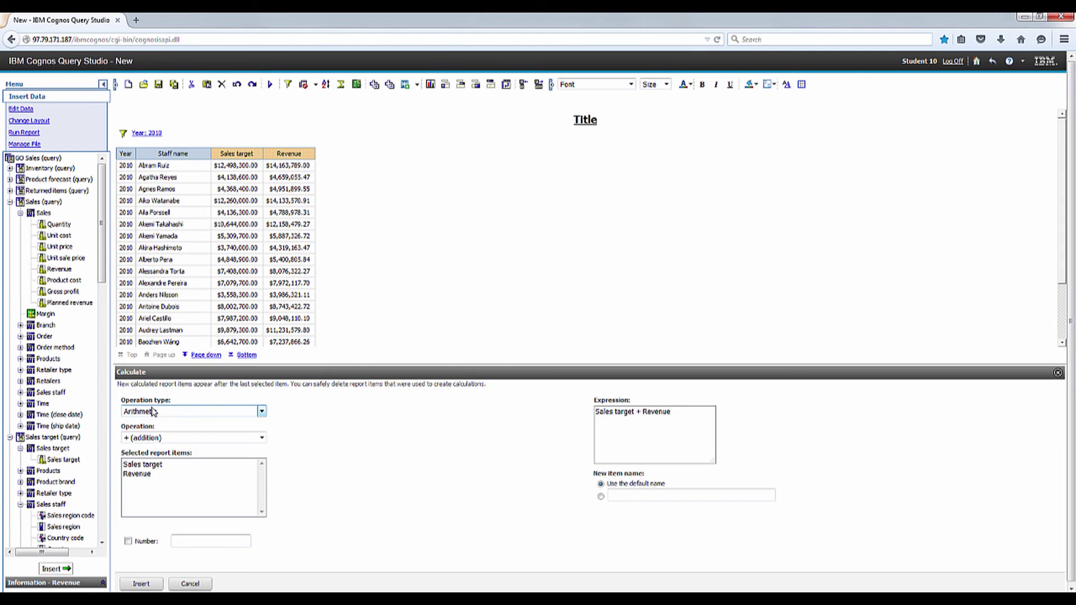
{"action": "left_click", "coordinate": [144, 437]}
{"action": "left_click", "coordinate": [151, 461]}
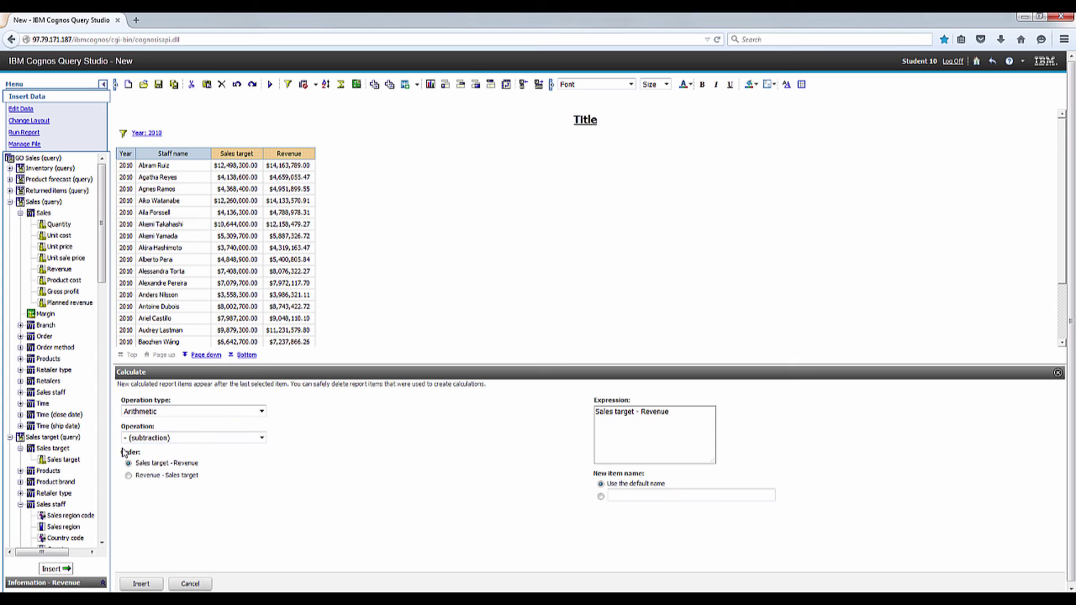
{"action": "left_click", "coordinate": [129, 476]}
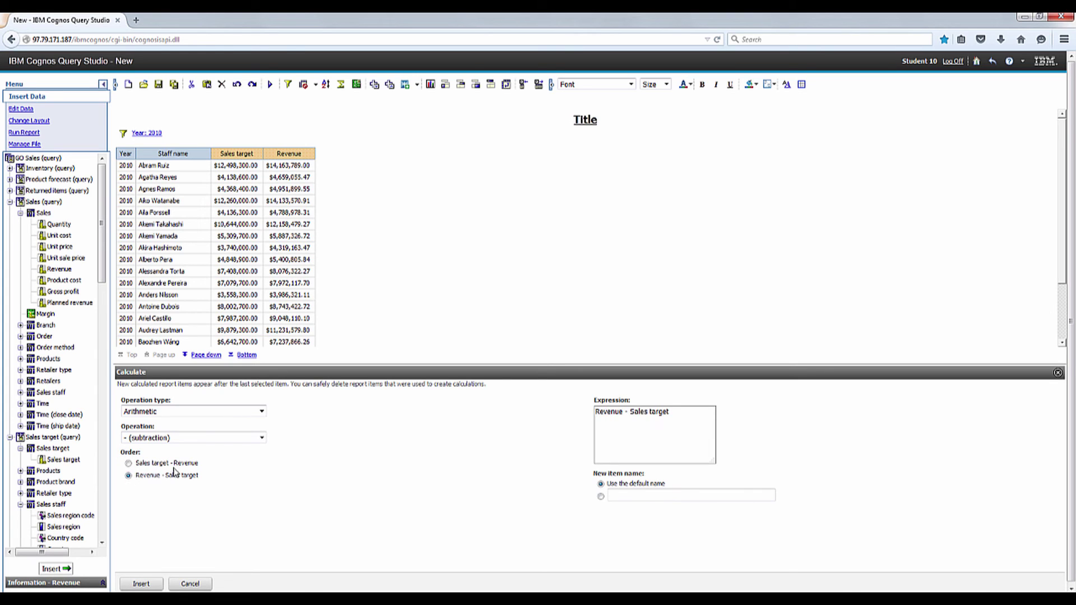